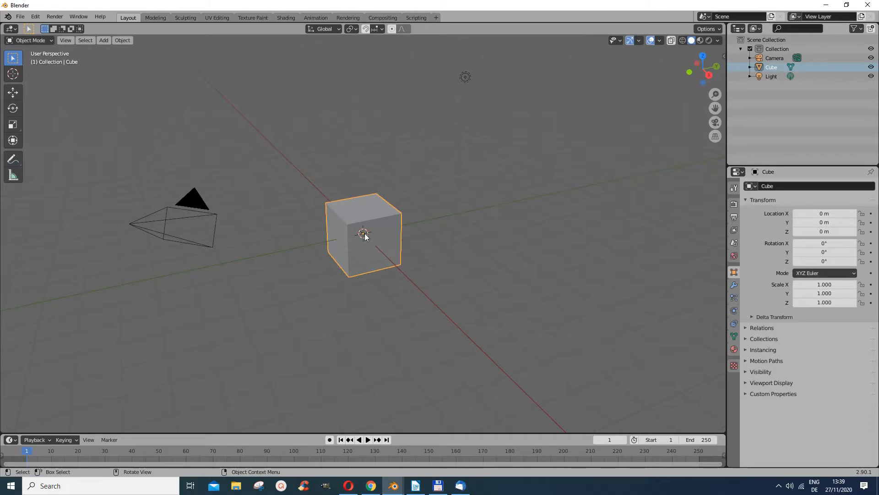
In Edit Mode, scale the cube's mesh down along its green Y axis to make a narrower box
{"action": "left_click", "coordinate": [44, 41]}
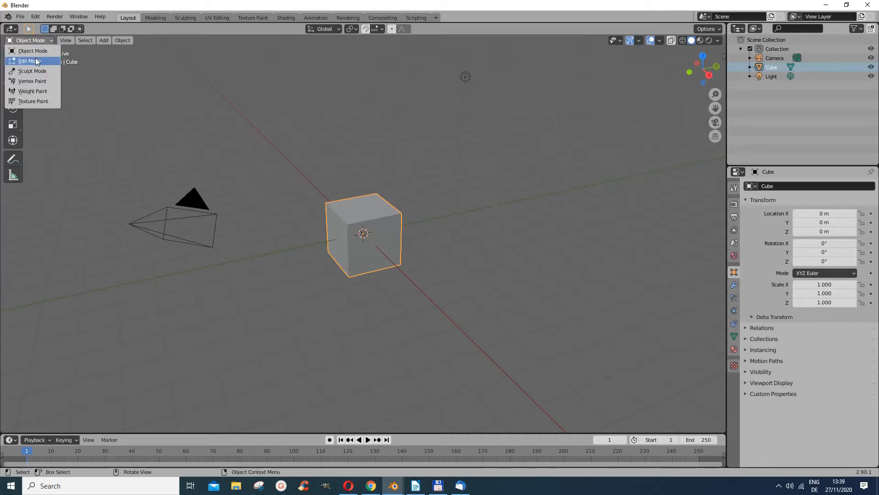
{"action": "left_click", "coordinate": [37, 61]}
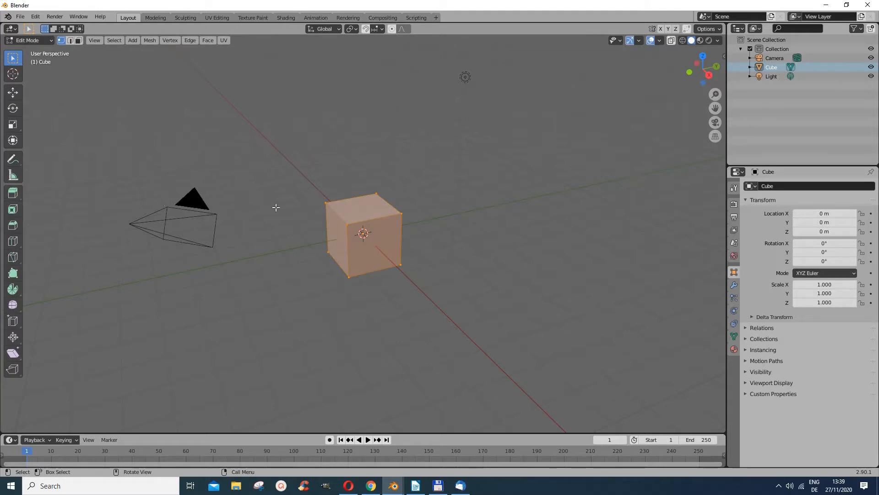
{"action": "left_click", "coordinate": [13, 124]}
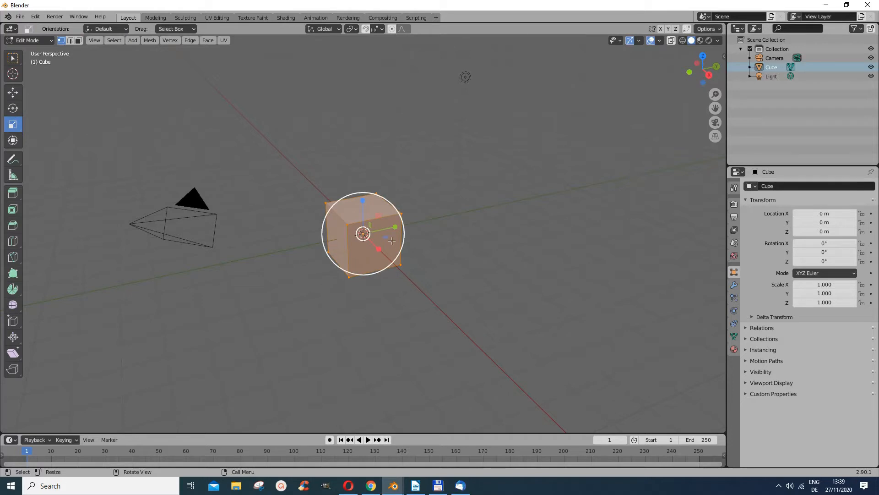
{"action": "left_click_drag", "start_coordinate": [396, 228], "coordinate": [383, 228]}
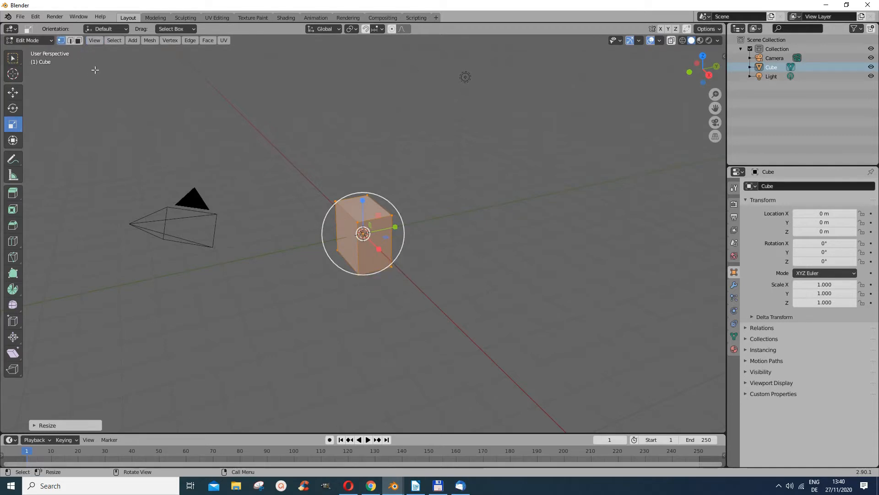
Return to Object Mode and duplicate the box, placing the copy slightly in front of and below the original
{"action": "left_click", "coordinate": [51, 41]}
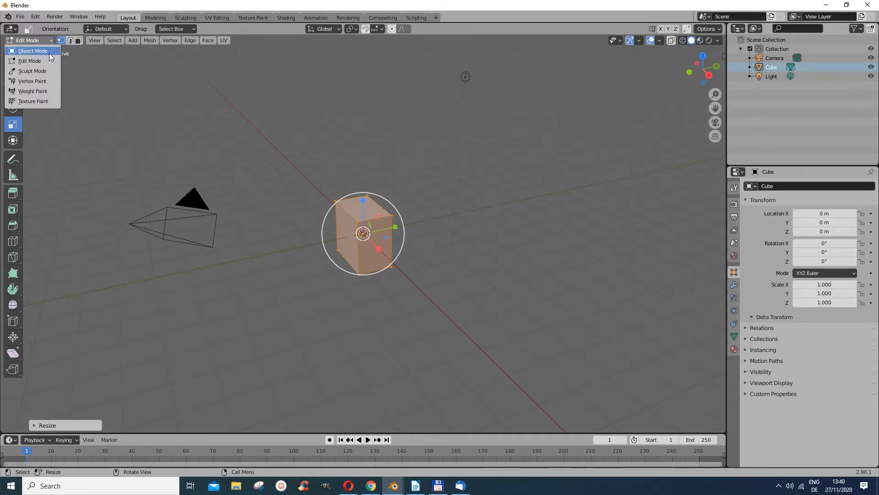
{"action": "left_click", "coordinate": [47, 51]}
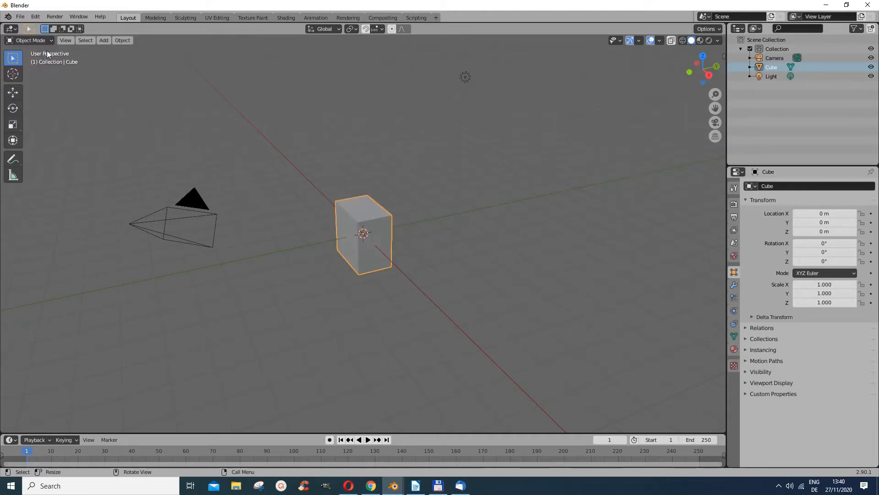
{"action": "left_click", "coordinate": [121, 40]}
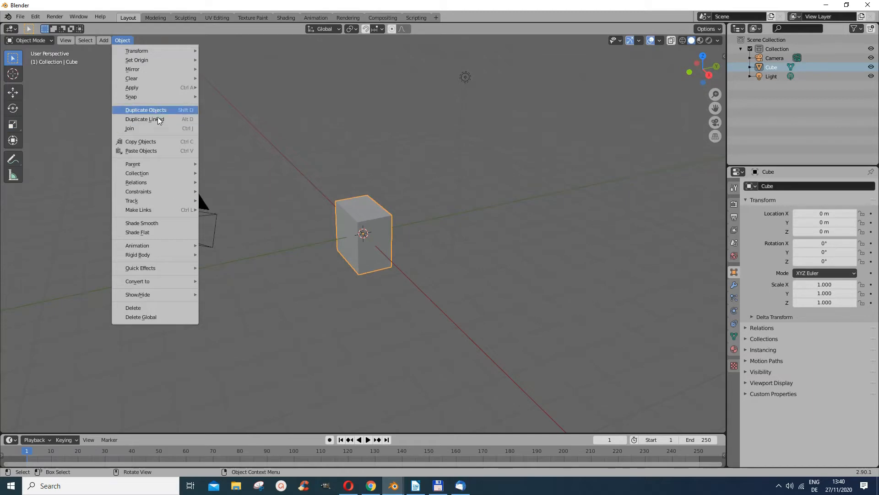
{"action": "left_click", "coordinate": [128, 41]}
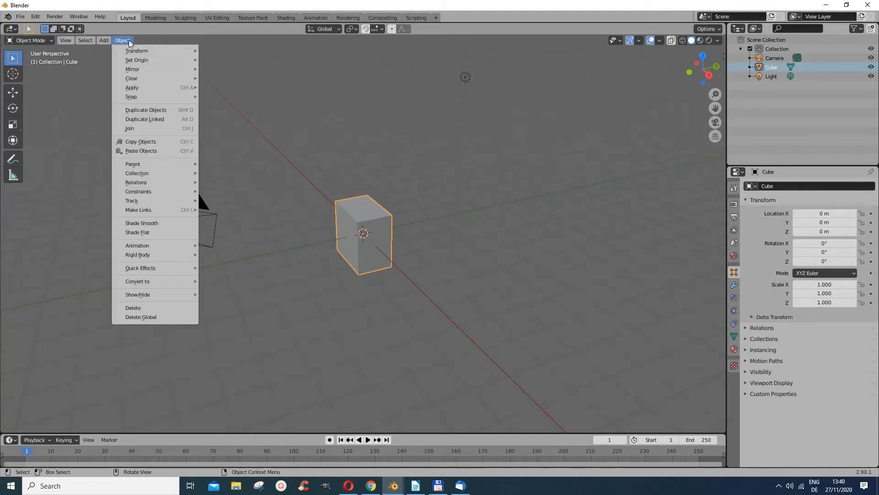
{"action": "left_click", "coordinate": [146, 110]}
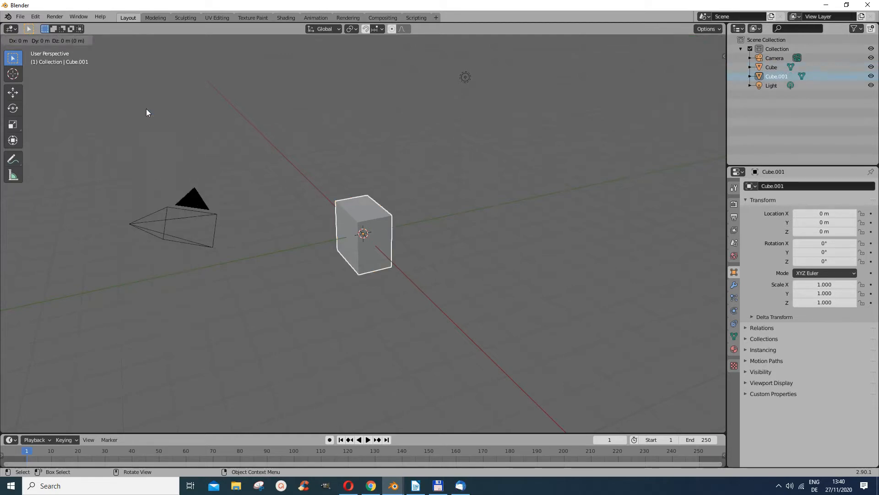
{"action": "left_click", "coordinate": [124, 124]}
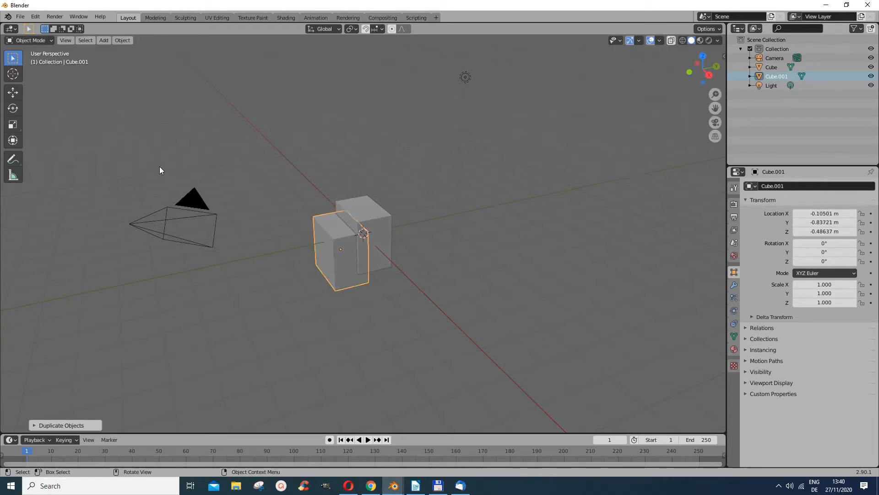
Enter Edit Mode on the copy and duplicate its mesh, moving the new block up behind the original box
{"action": "left_click", "coordinate": [51, 40]}
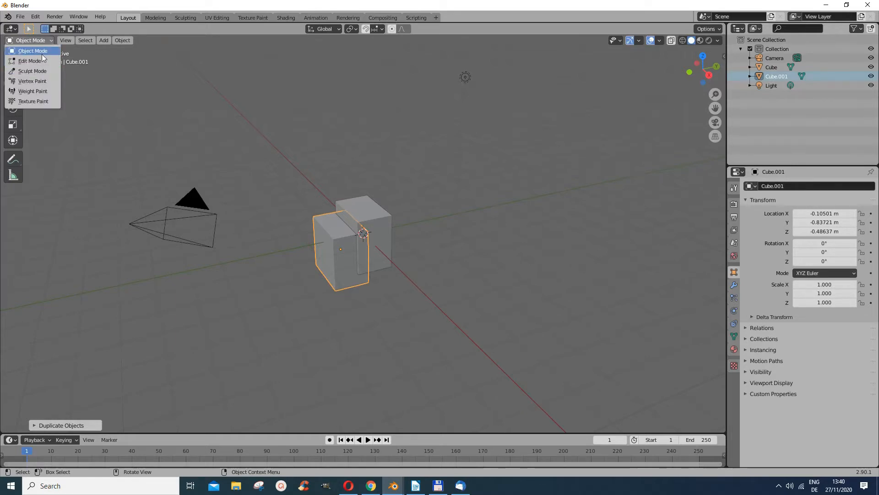
{"action": "left_click", "coordinate": [118, 41]}
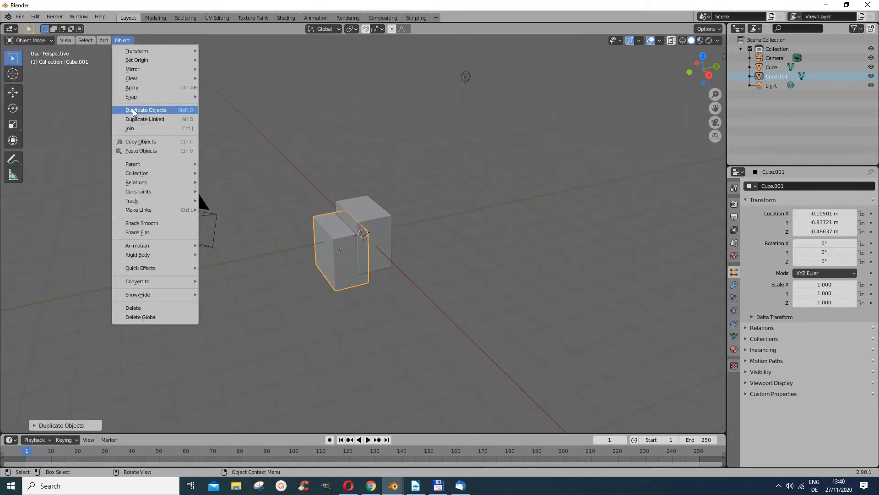
{"action": "left_click", "coordinate": [49, 40]}
{"action": "left_click", "coordinate": [41, 59]}
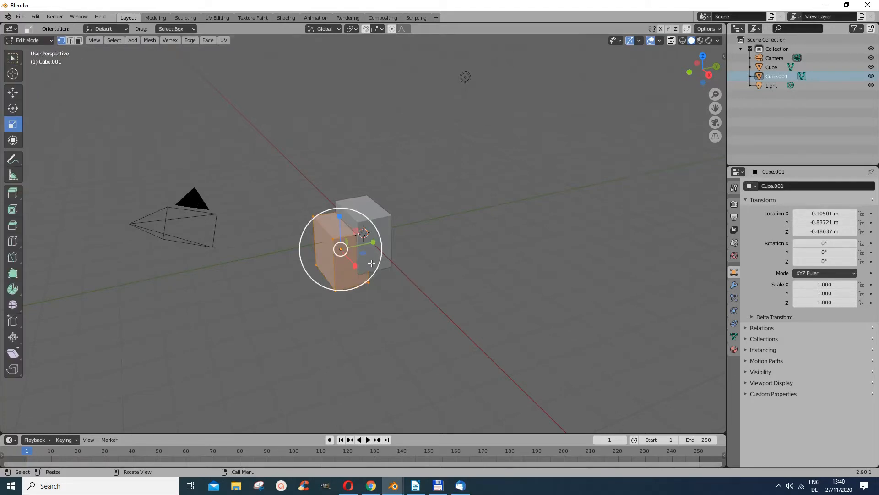
{"action": "key", "text": "g"}
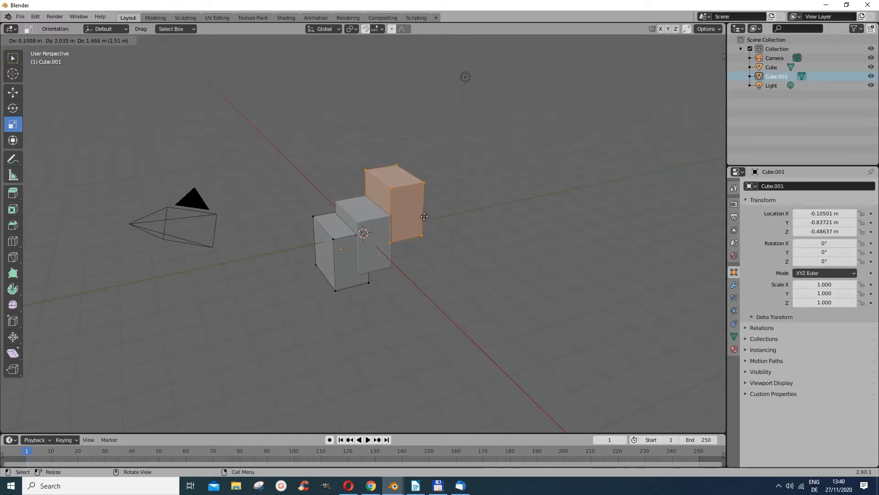
{"action": "left_click", "coordinate": [424, 216]}
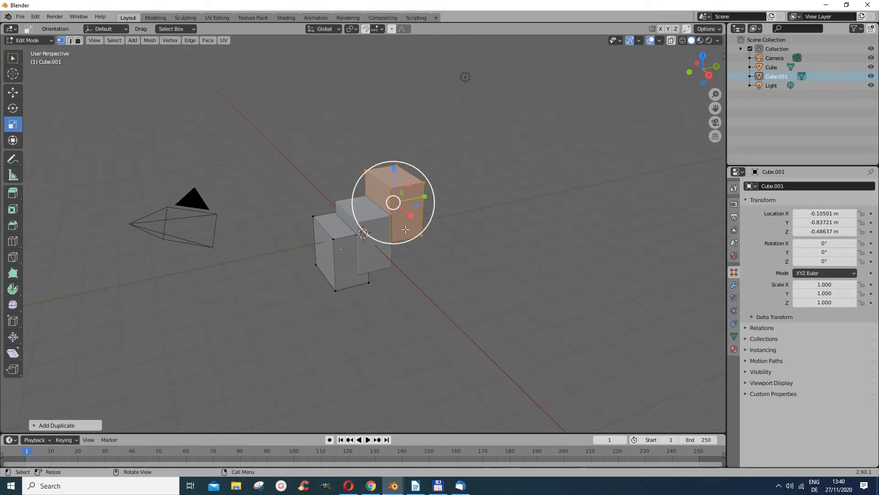
Deselect the mesh and switch back to Object Mode
{"action": "left_click", "coordinate": [13, 58]}
{"action": "left_click", "coordinate": [393, 246]}
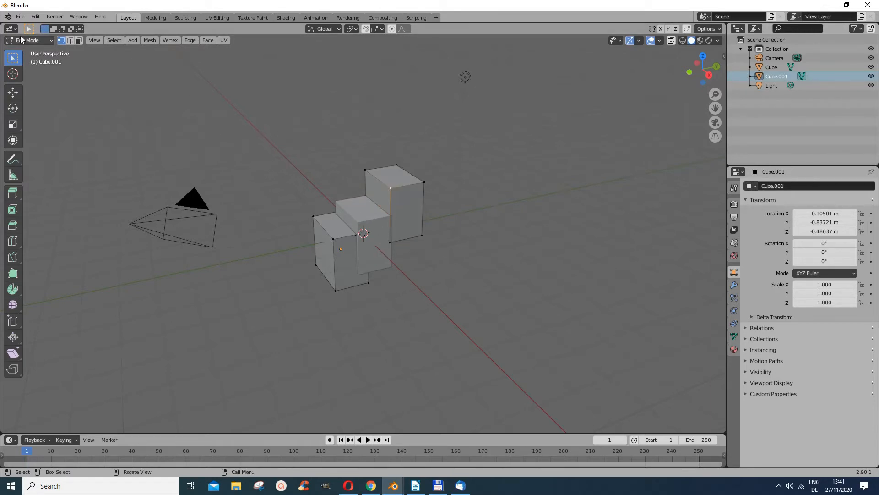
{"action": "left_click", "coordinate": [28, 40]}
{"action": "left_click", "coordinate": [39, 50]}
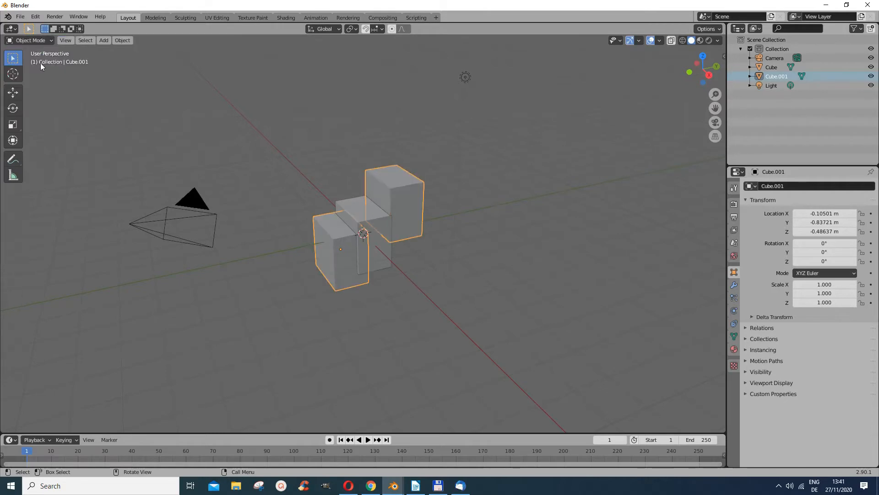
Select both the Cube and Cube.001 objects and join them into one object
{"action": "left_click", "coordinate": [364, 213], "text": "shift"}
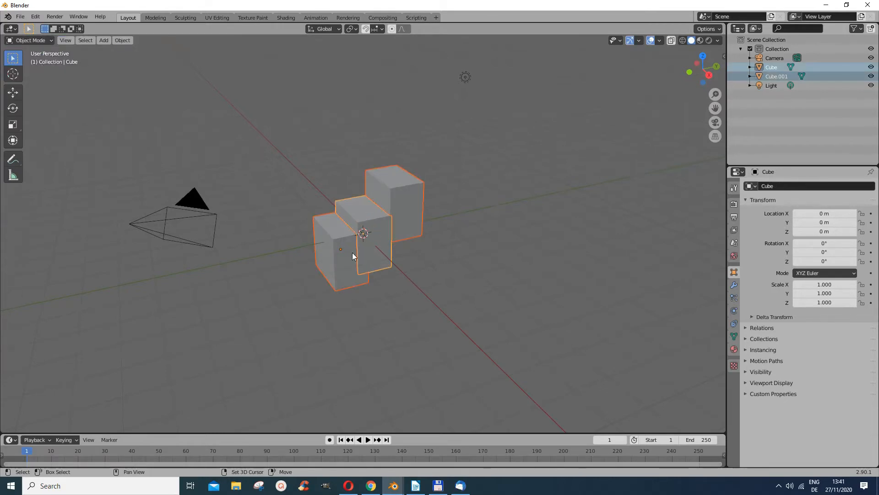
{"action": "left_click", "coordinate": [345, 257], "text": "shift"}
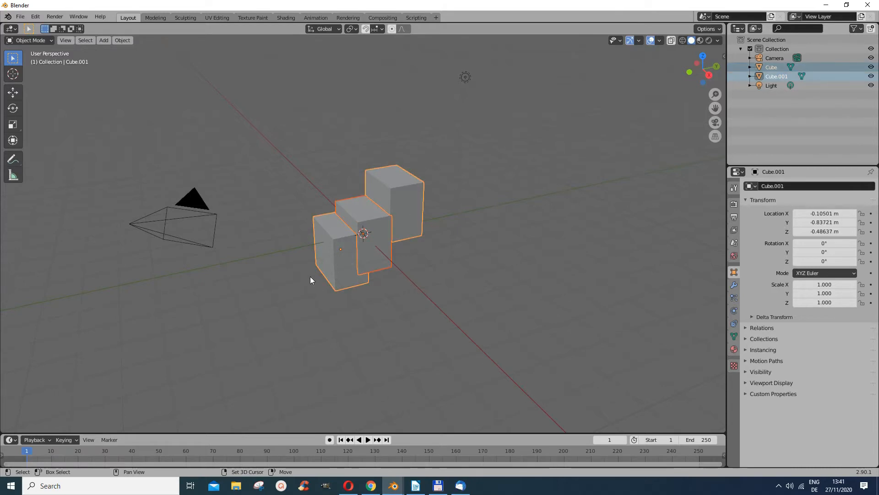
{"action": "left_click", "coordinate": [120, 40]}
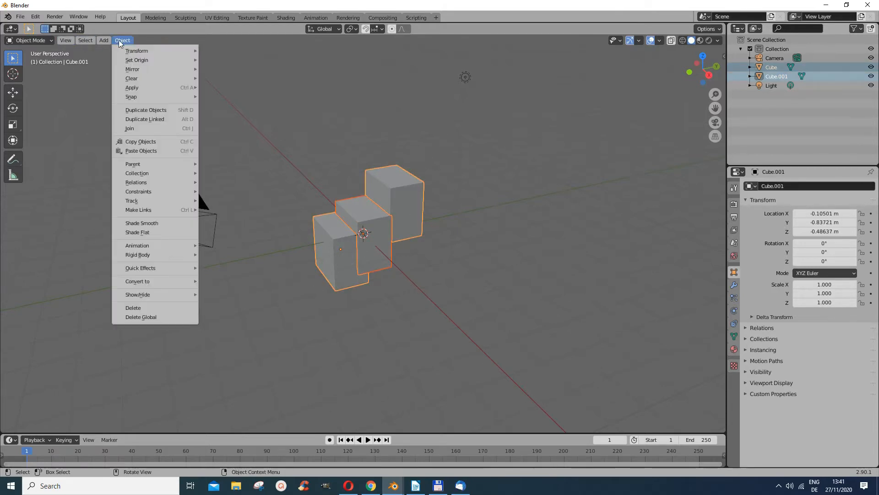
{"action": "left_click", "coordinate": [145, 132]}
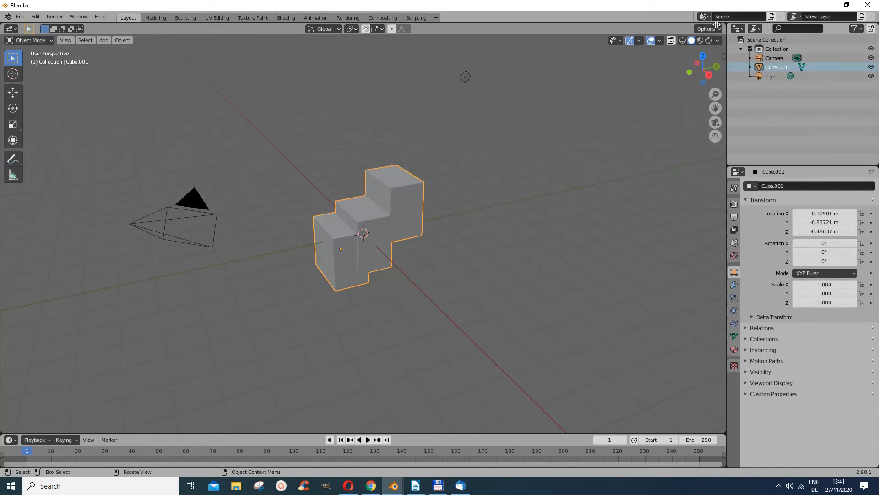
Split the 3D viewport into two side-by-side views
{"action": "left_click_drag", "start_coordinate": [724, 24], "coordinate": [381, 51]}
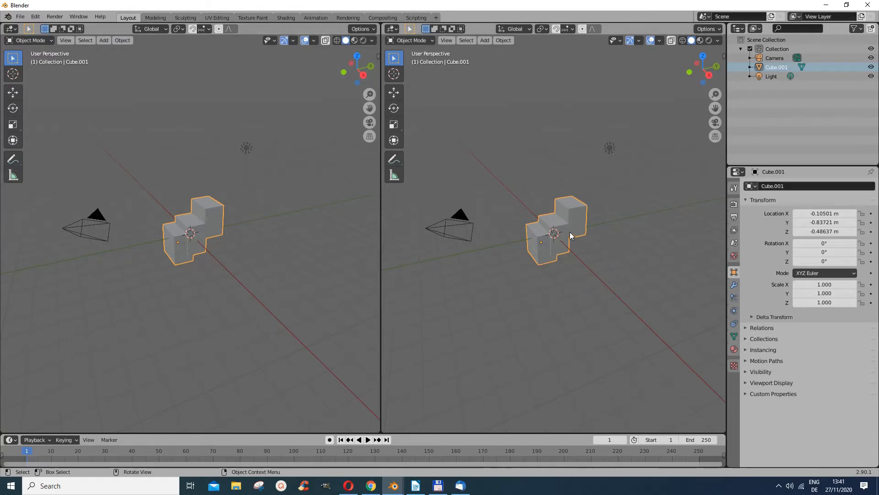
{"action": "scroll", "coordinate": [572, 224], "scroll_direction": "up", "scroll_amount": 6}
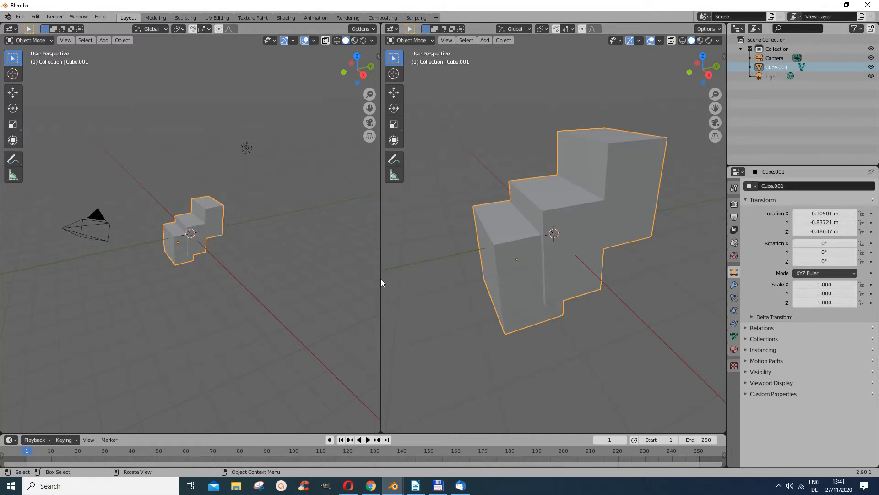
Switch to File Explorer, open the image abstract-2468874_640.jpg to preview it, then close the viewer and Explorer
{"action": "left_click", "coordinate": [237, 487]}
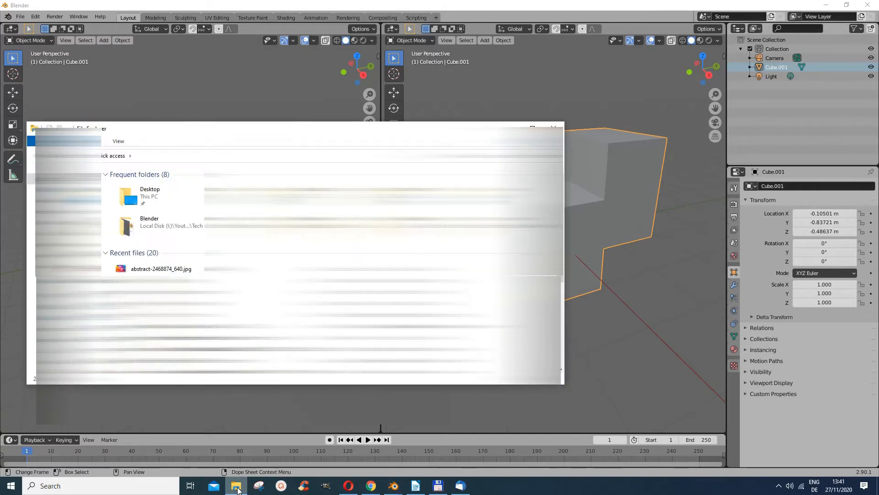
{"action": "left_click", "coordinate": [147, 271]}
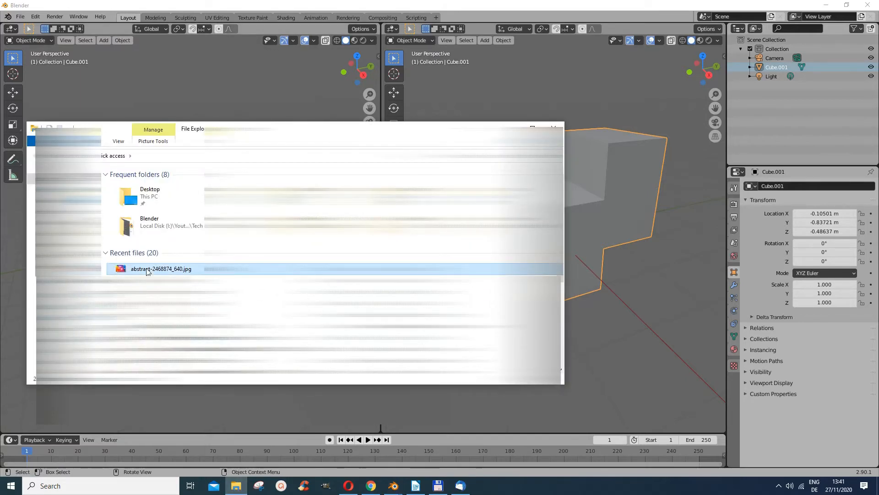
{"action": "double_click", "coordinate": [147, 271]}
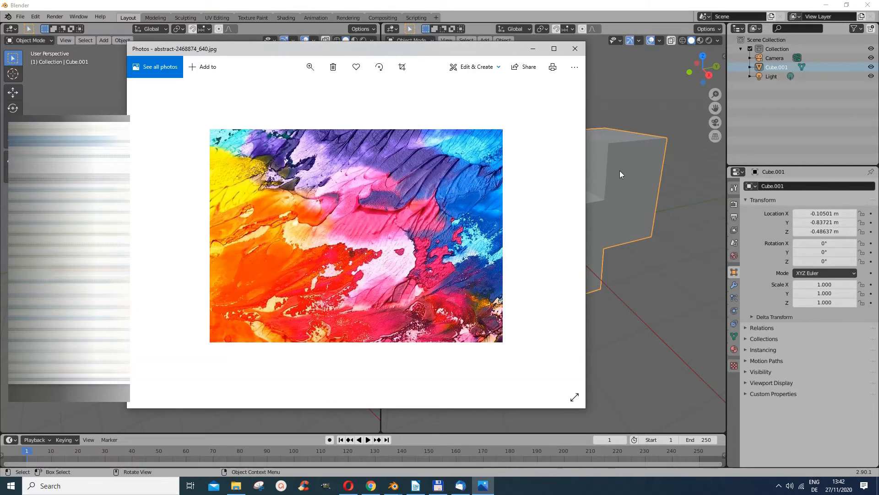
{"action": "left_click", "coordinate": [575, 49]}
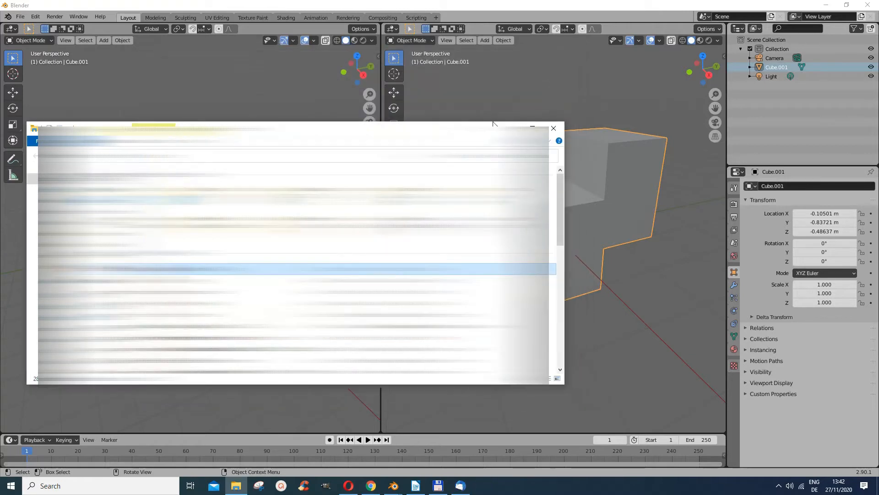
{"action": "left_click", "coordinate": [557, 130]}
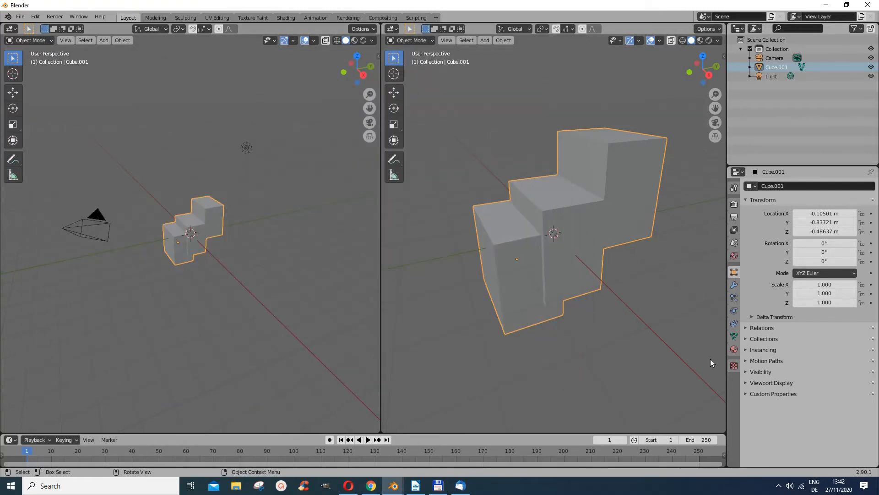
Open the object's material properties and add three empty material slots
{"action": "left_click", "coordinate": [734, 349]}
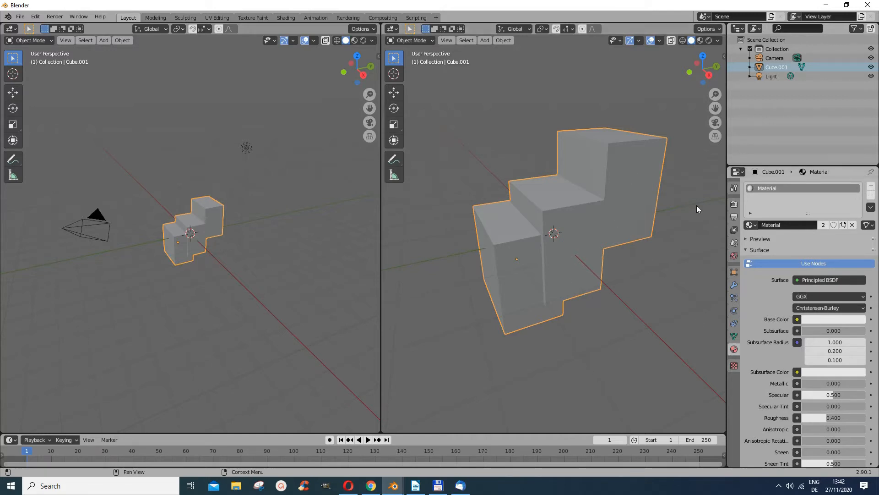
{"action": "left_click", "coordinate": [871, 186]}
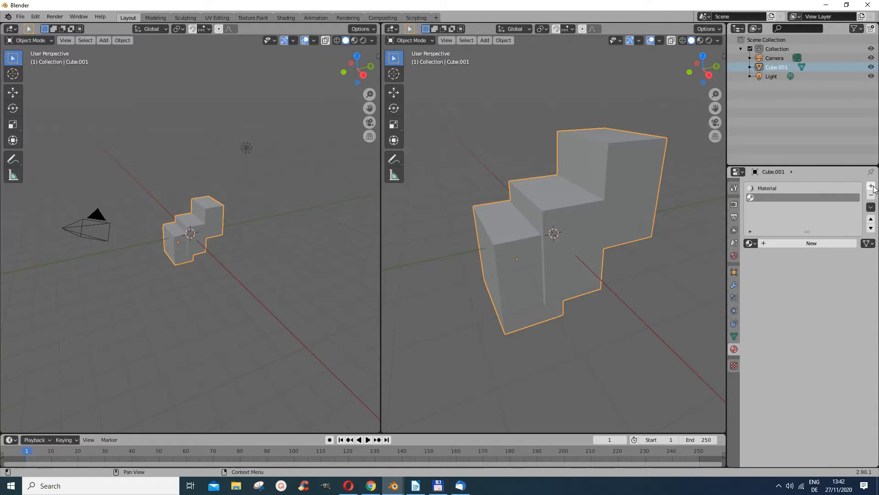
{"action": "left_click", "coordinate": [872, 187]}
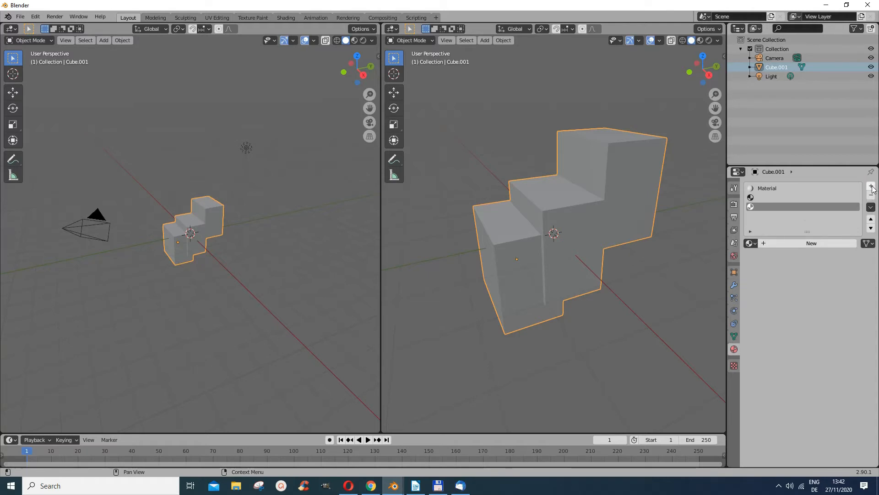
{"action": "left_click", "coordinate": [872, 186]}
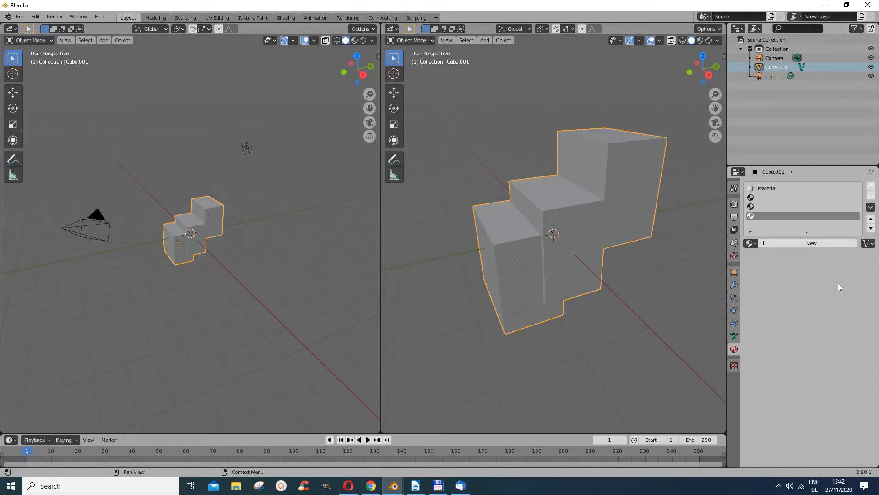
Remove every material slot from the object, including the Material slot
{"action": "left_click", "coordinate": [871, 195]}
{"action": "left_click", "coordinate": [872, 196]}
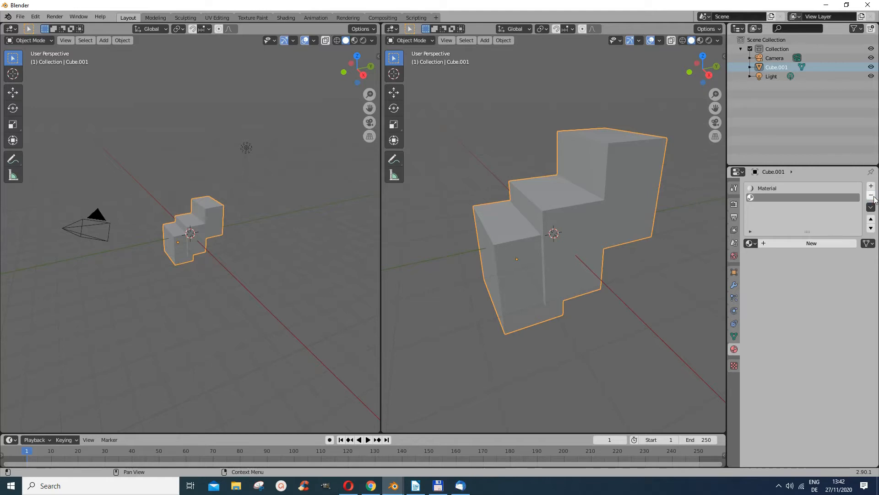
{"action": "left_click", "coordinate": [872, 196]}
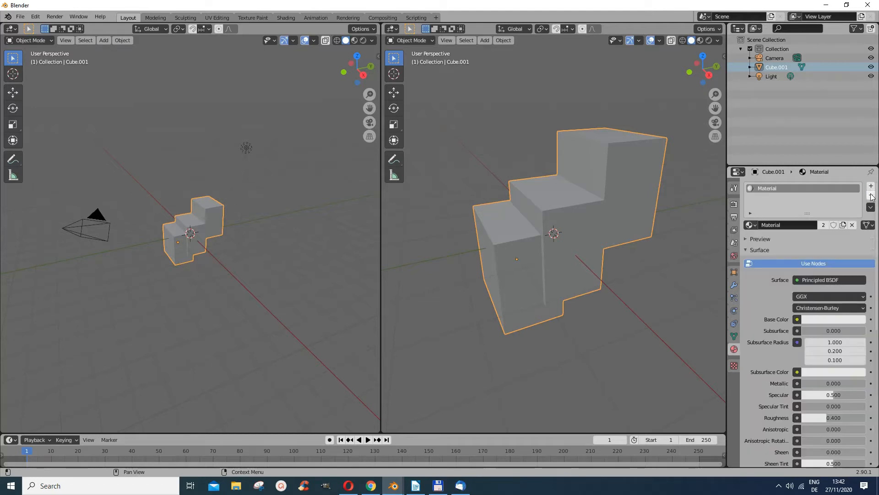
{"action": "left_click", "coordinate": [872, 196]}
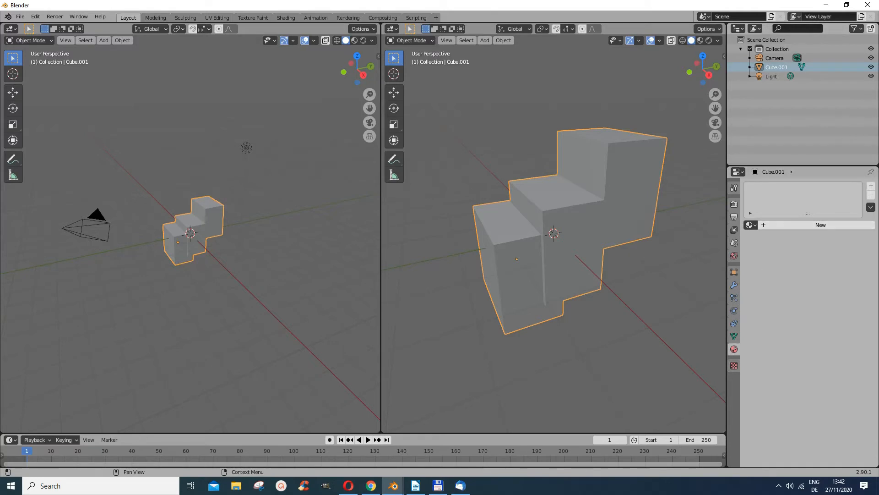
Create a new material with an orange base color and show the right view in material preview shading
{"action": "left_click", "coordinate": [814, 226]}
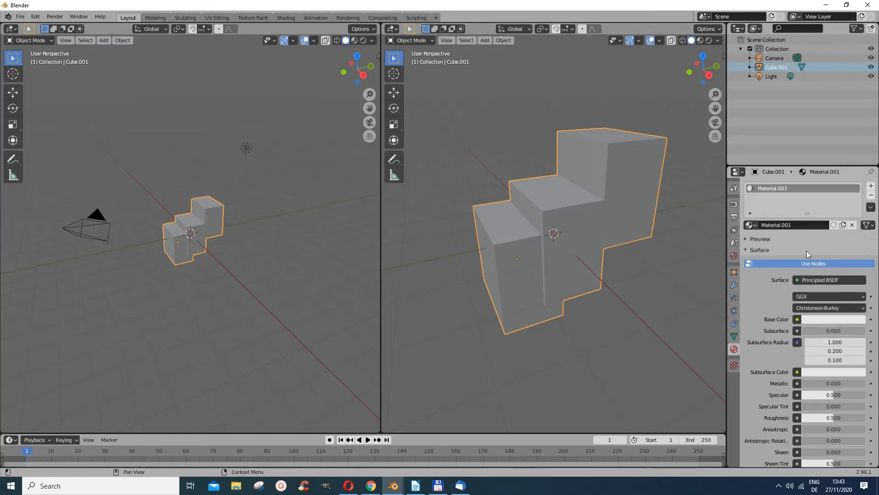
{"action": "left_click", "coordinate": [815, 320]}
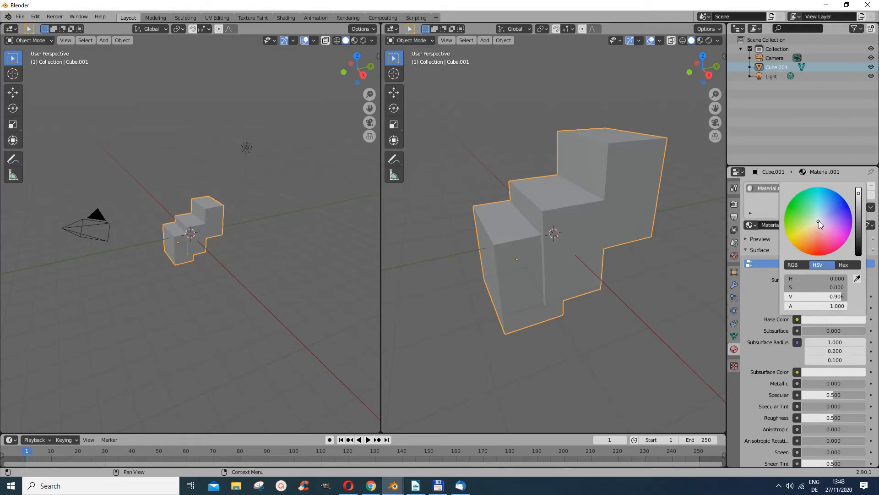
{"action": "left_click_drag", "start_coordinate": [819, 222], "coordinate": [815, 235]}
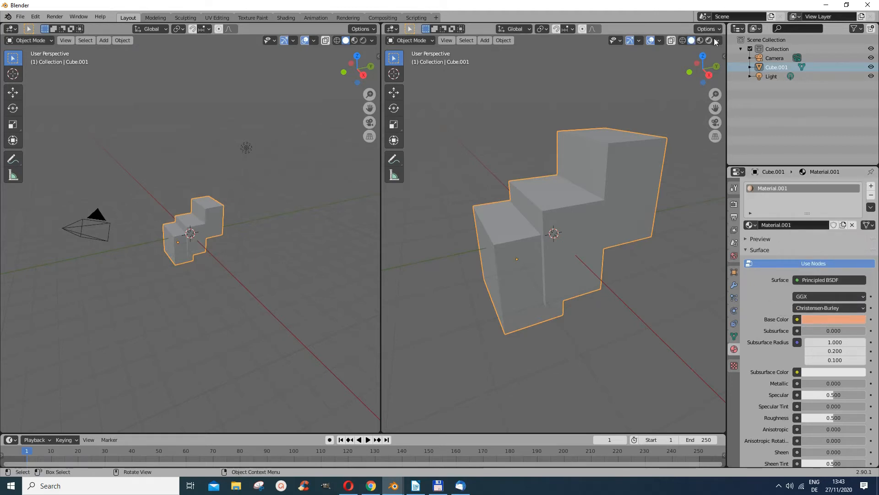
{"action": "left_click", "coordinate": [701, 40]}
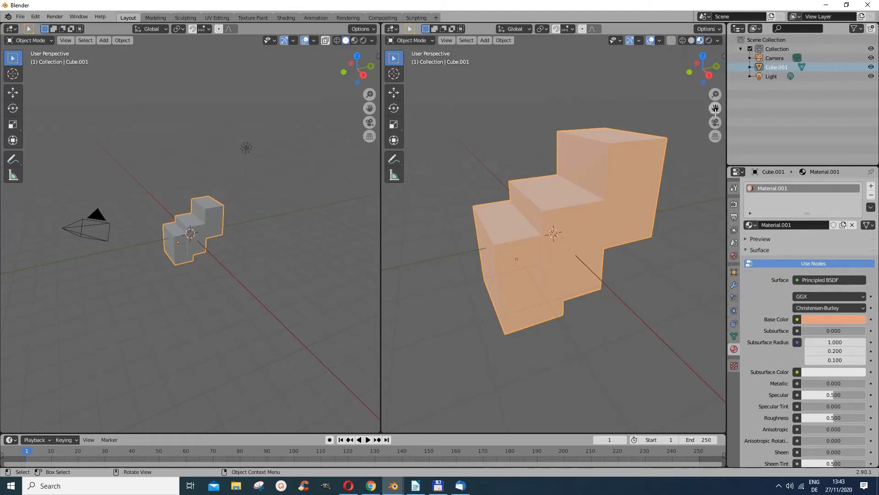
Connect an Image Texture node to the material's base color
{"action": "left_click", "coordinate": [797, 319]}
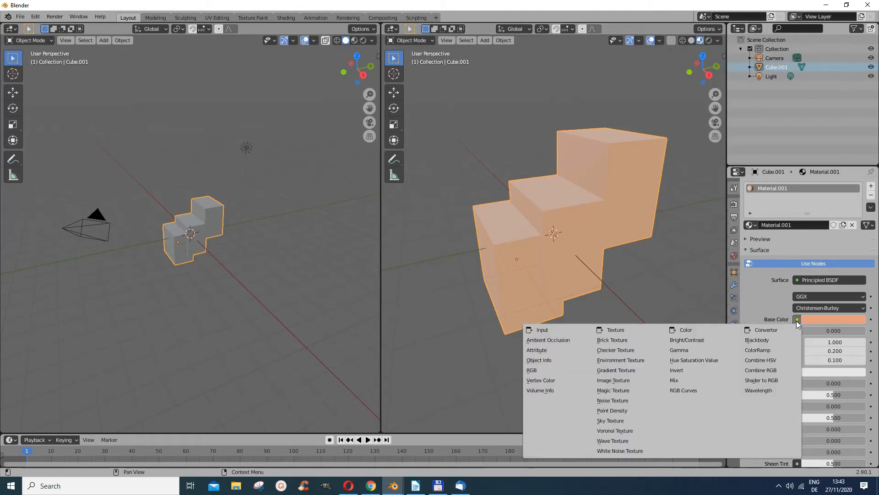
{"action": "left_click", "coordinate": [631, 381]}
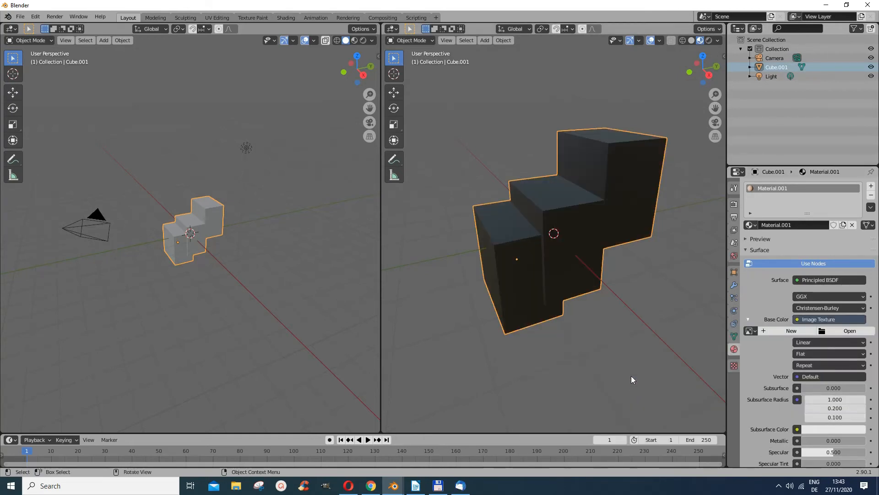
{"action": "left_click", "coordinate": [797, 319]}
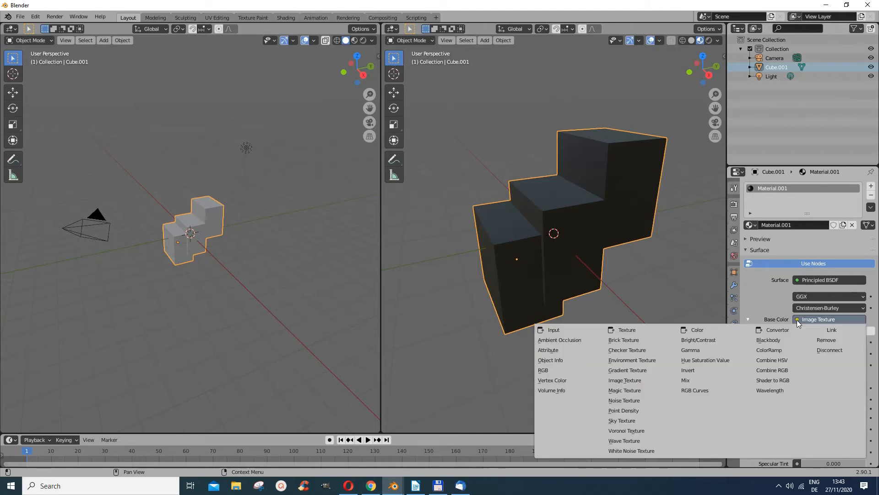
{"action": "left_click", "coordinate": [622, 381]}
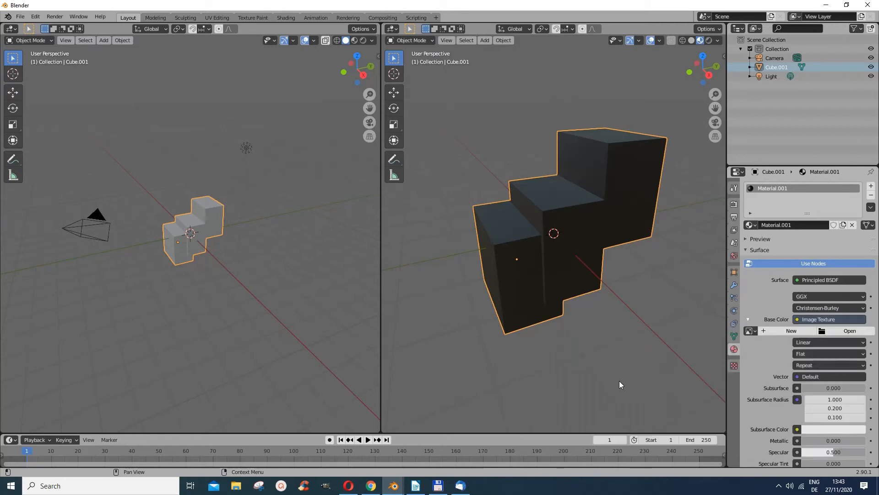
Open abstract-2468874_640.jpg from the I: drive's Youtube folder as the texture image
{"action": "left_click", "coordinate": [825, 331]}
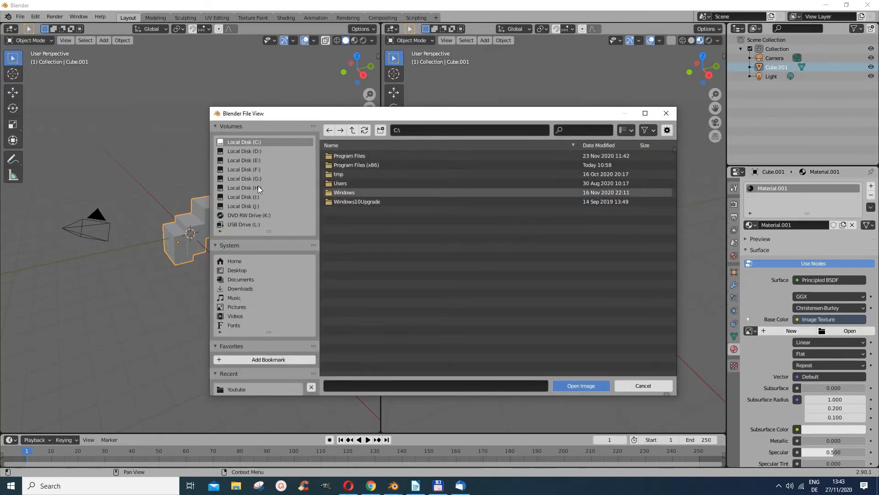
{"action": "left_click", "coordinate": [258, 197]}
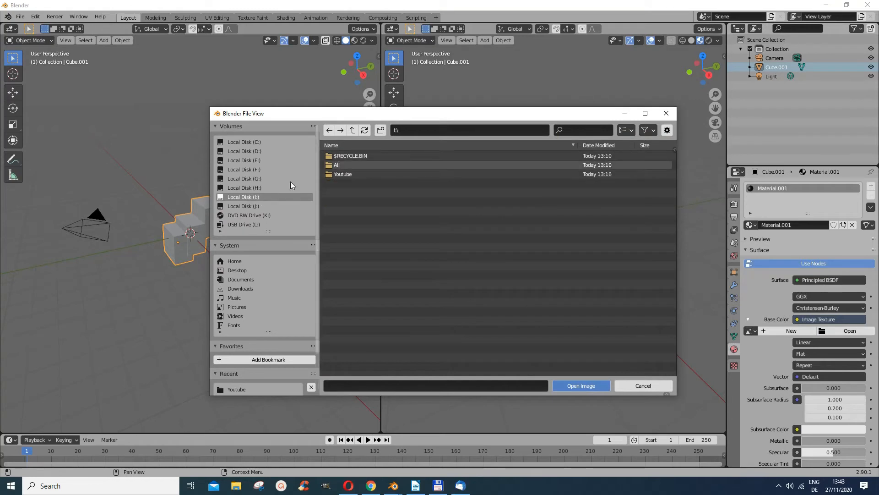
{"action": "double_click", "coordinate": [339, 173]}
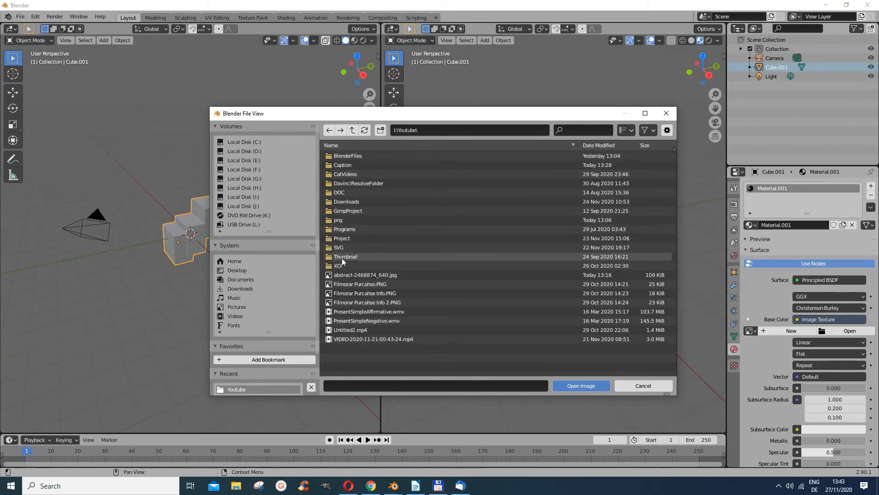
{"action": "left_click", "coordinate": [344, 275]}
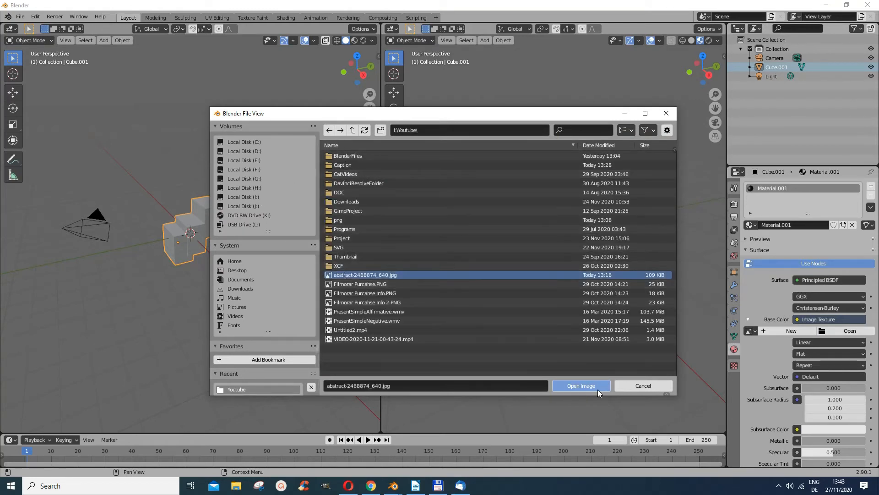
{"action": "left_click", "coordinate": [583, 386]}
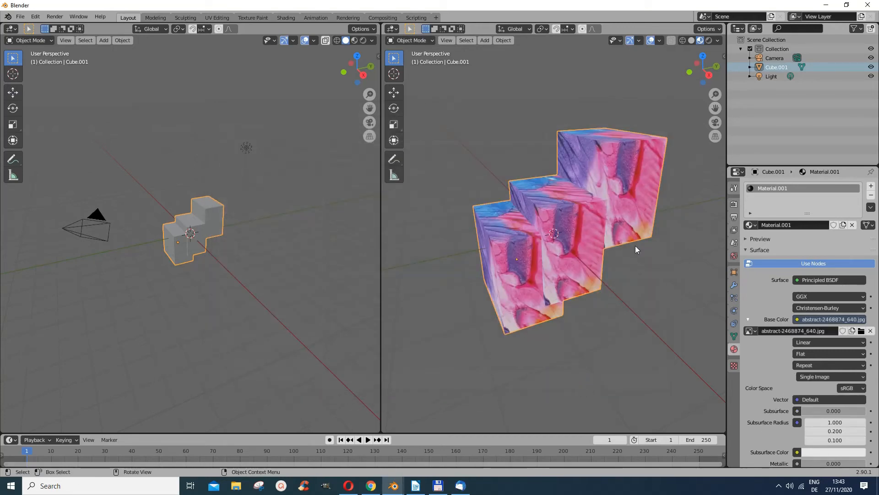
{"action": "left_click", "coordinate": [691, 40]}
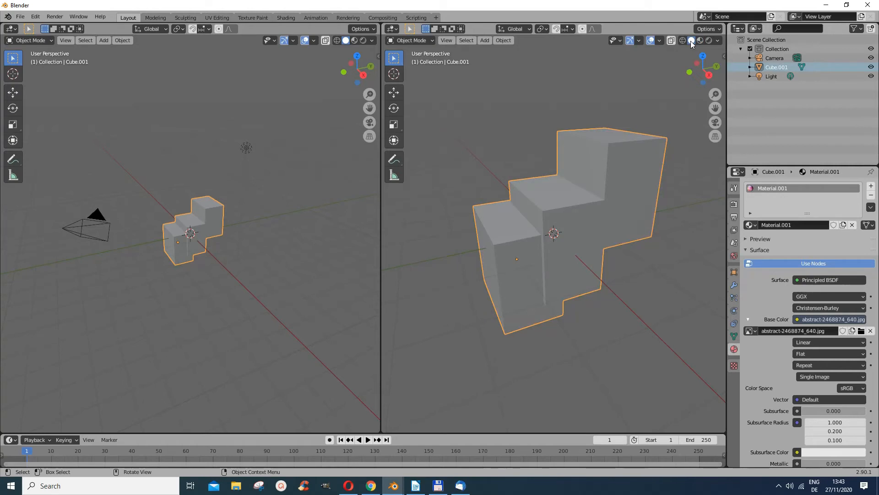
{"action": "left_click", "coordinate": [700, 41]}
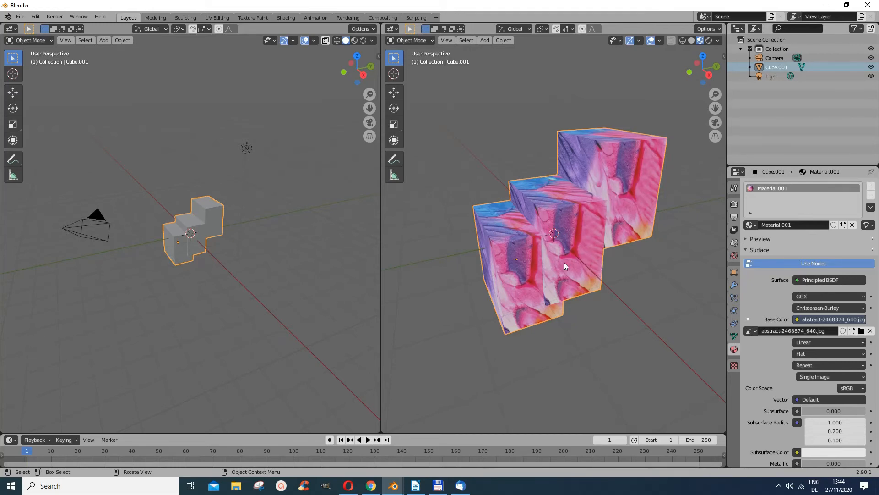
Switch to the UV Editing workspace, use UV face selection mode, and box-select the block's mesh
{"action": "left_click", "coordinate": [213, 19]}
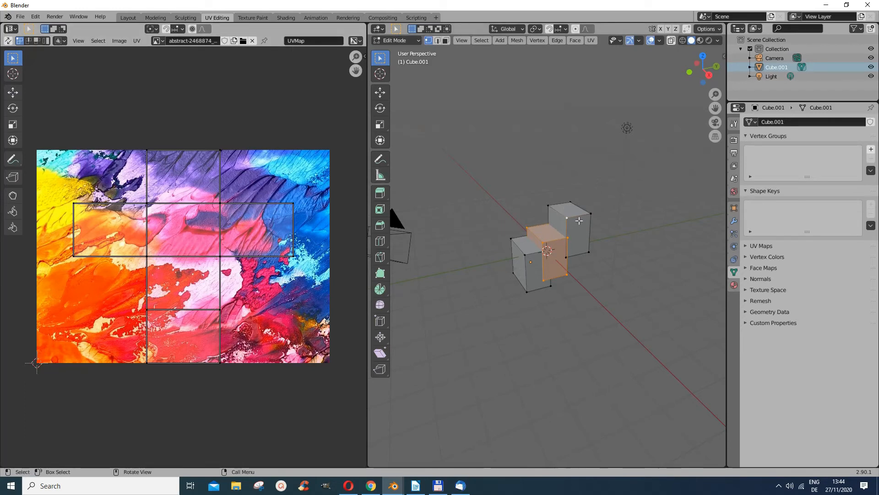
{"action": "left_click", "coordinate": [37, 42]}
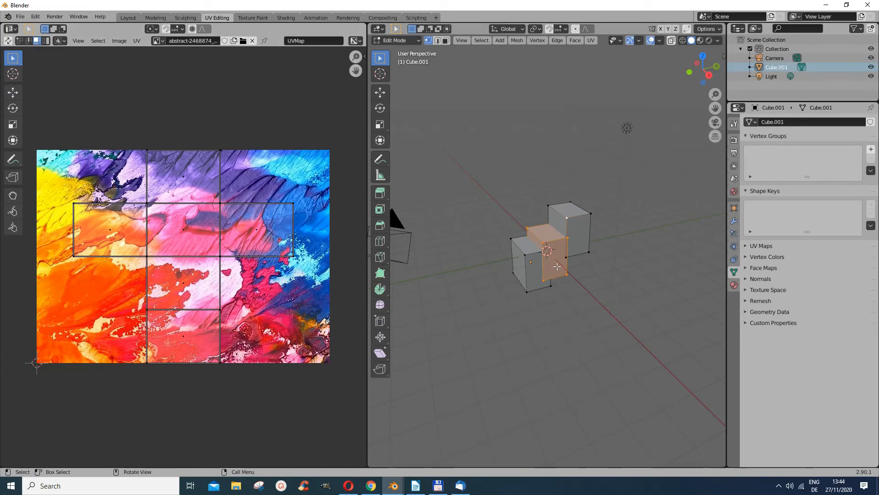
{"action": "left_click", "coordinate": [558, 267]}
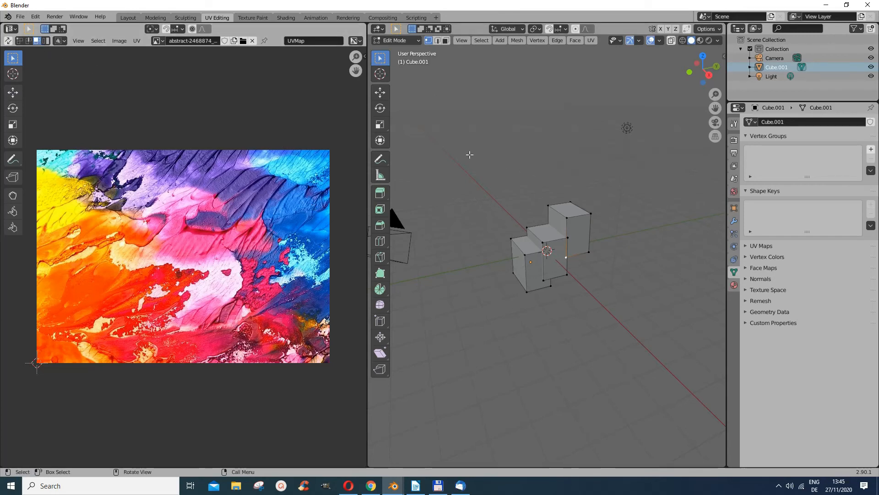
{"action": "left_click_drag", "start_coordinate": [470, 155], "coordinate": [625, 304]}
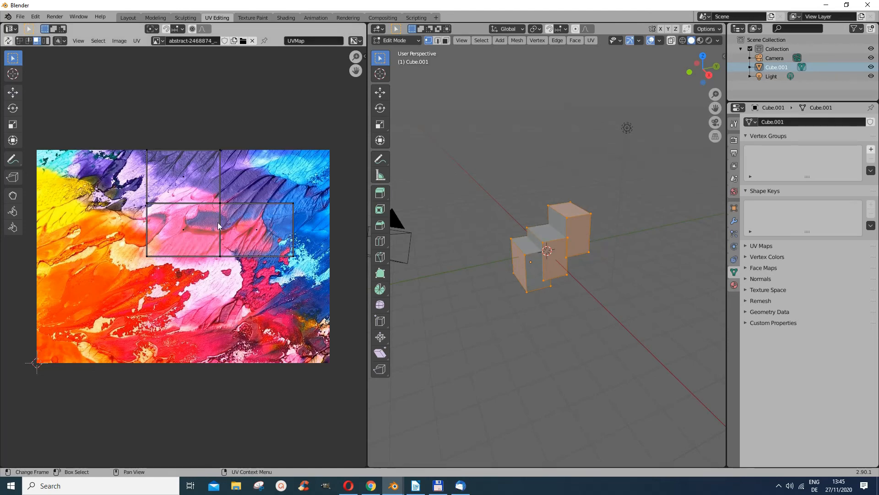
Select one UV face and move it to the image's lower-left corner with the Move tool
{"action": "left_click", "coordinate": [244, 229]}
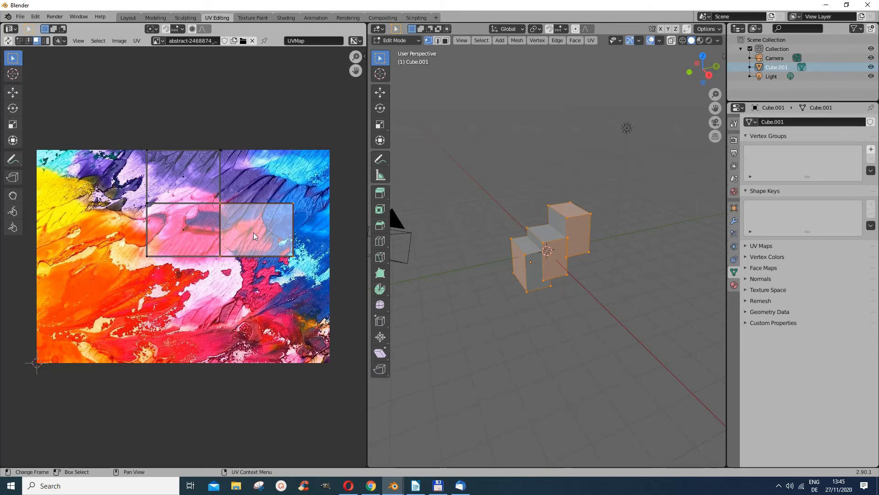
{"action": "left_click", "coordinate": [12, 93]}
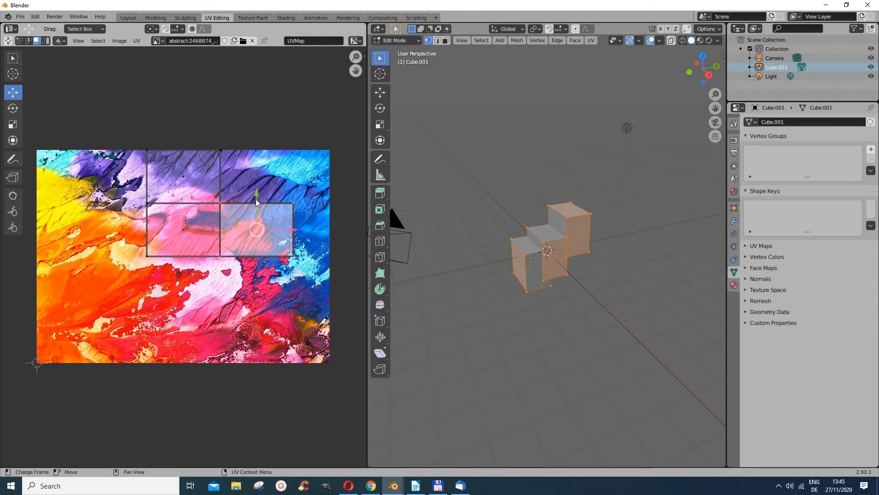
{"action": "left_click_drag", "start_coordinate": [261, 234], "coordinate": [276, 254]}
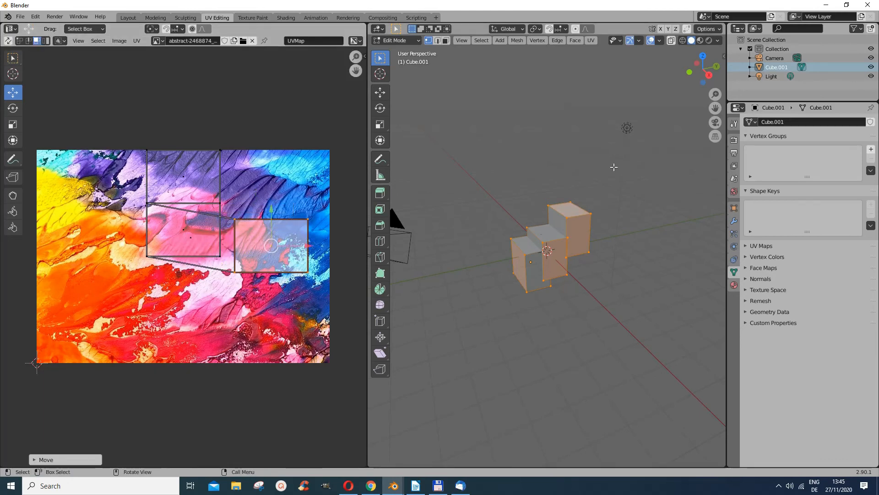
{"action": "left_click", "coordinate": [699, 40]}
{"action": "left_click_drag", "start_coordinate": [265, 250], "coordinate": [70, 339]}
Move two more UV faces, one to the image's left edge and one toward its right side
{"action": "left_click", "coordinate": [189, 228]}
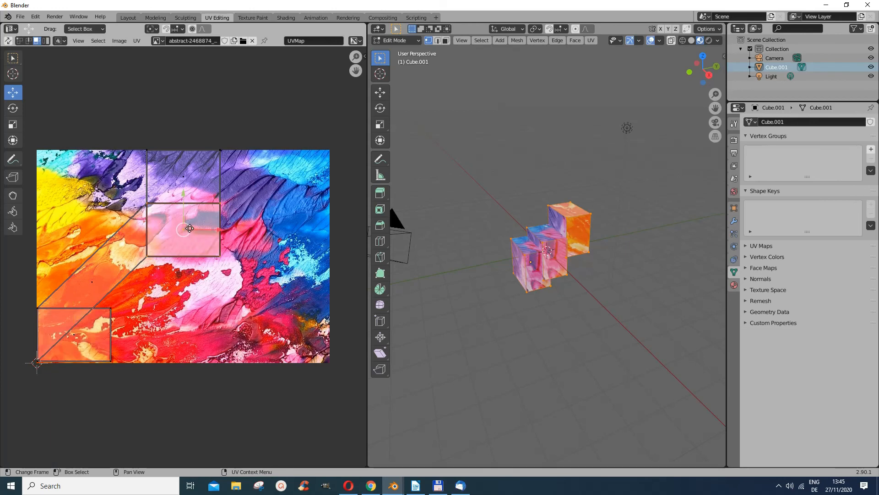
{"action": "left_click_drag", "start_coordinate": [190, 228], "coordinate": [79, 224]}
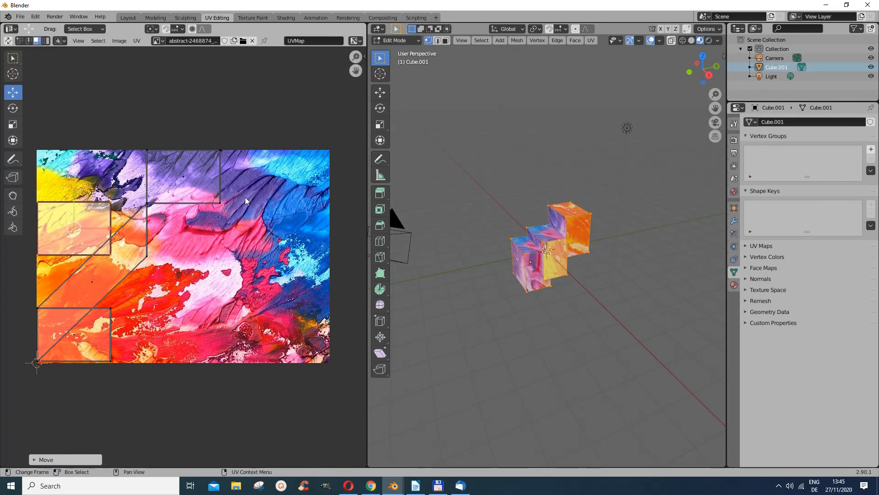
{"action": "left_click", "coordinate": [131, 237]}
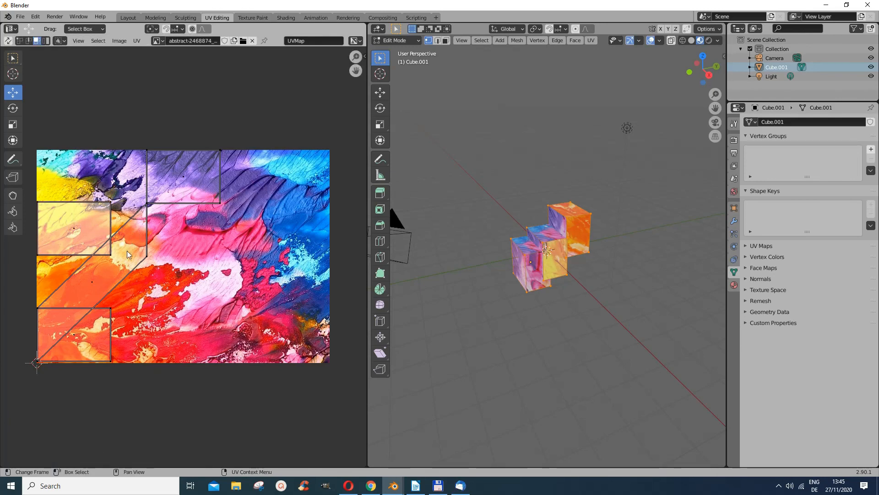
{"action": "left_click", "coordinate": [189, 174]}
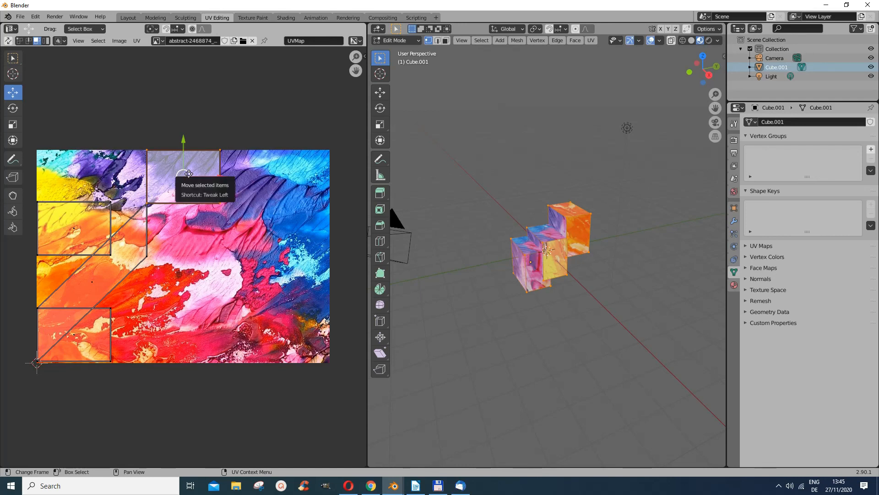
{"action": "left_click_drag", "start_coordinate": [188, 175], "coordinate": [291, 223]}
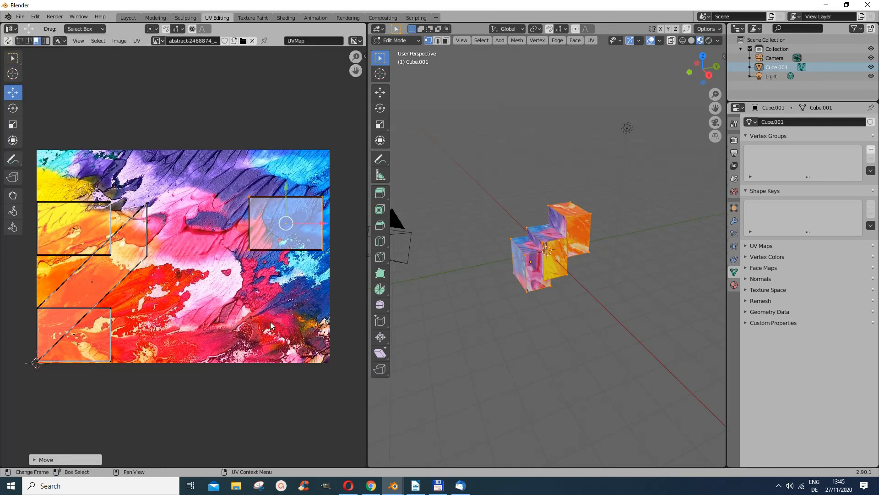